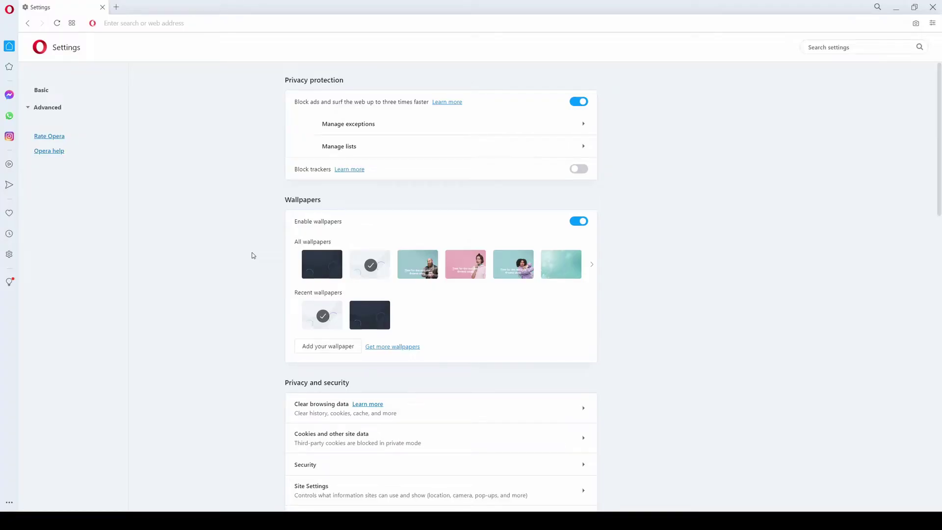
left_click(216, 26)
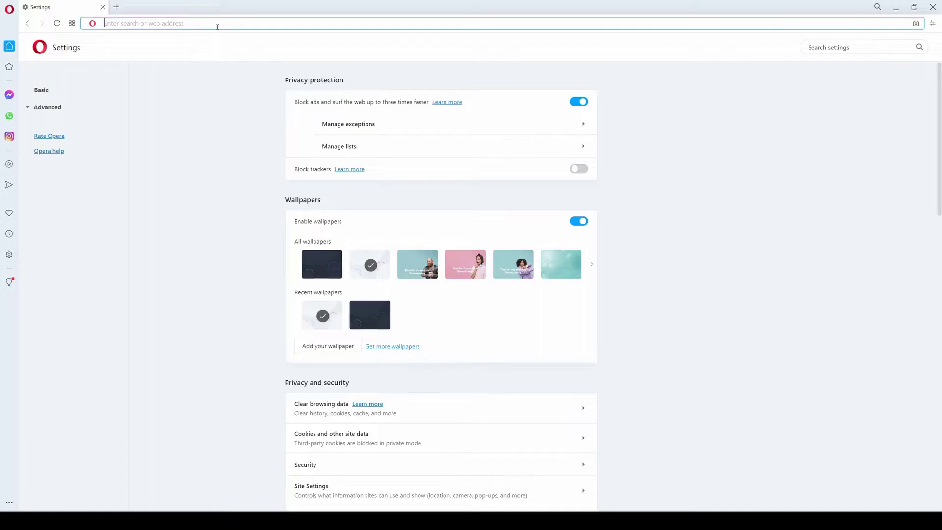
type("http://www.jikedingzhi.com/downloadlist?driverID=41")
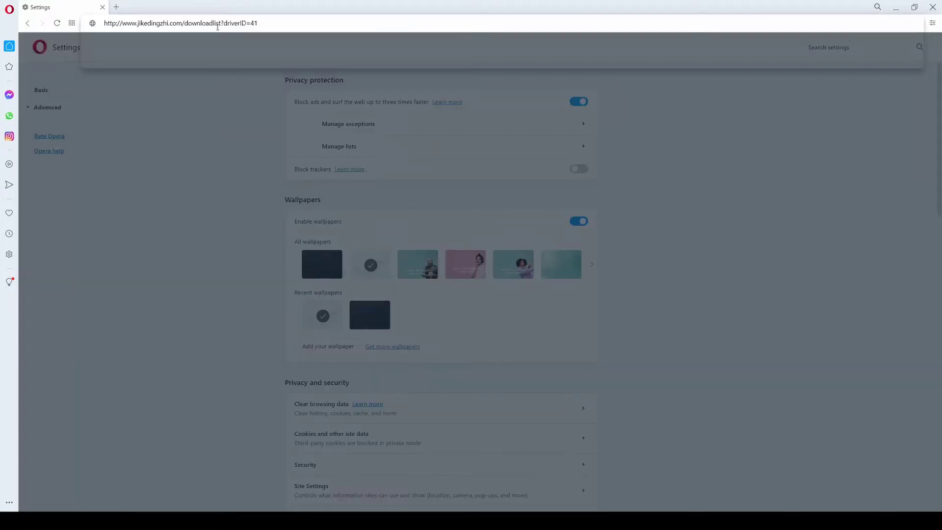
key("Return")
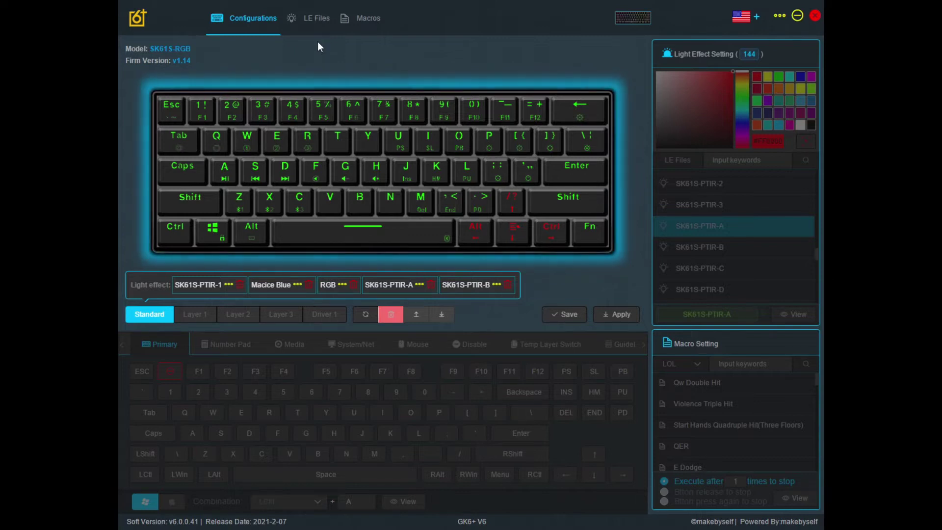
- In the GK6+ keyboard software, look over the light effect files, the macros and the Layer 1 key configuration
left_click(316, 29)
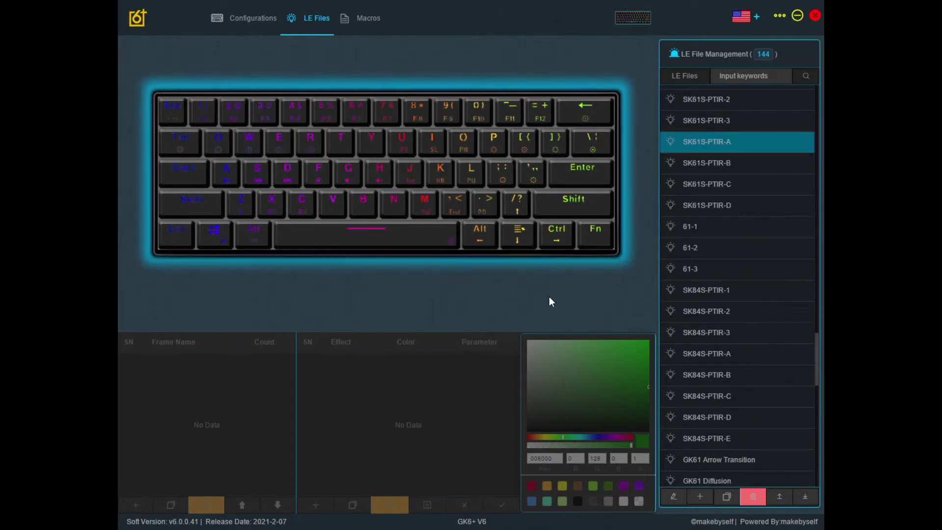
left_click(368, 30)
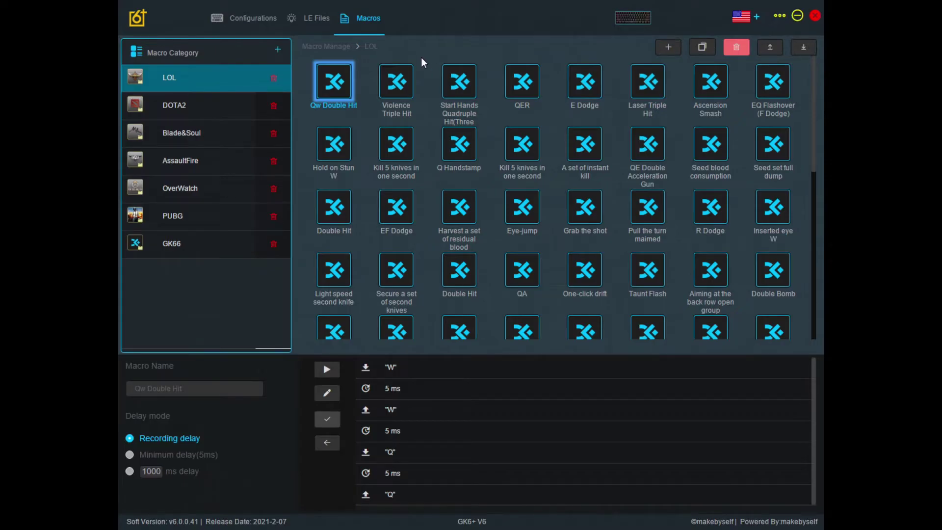
left_click(252, 21)
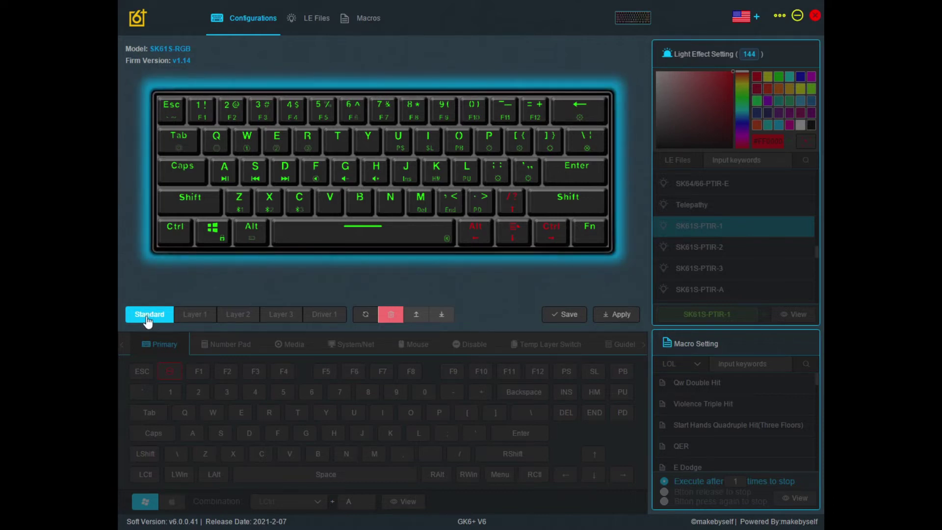
left_click(196, 318)
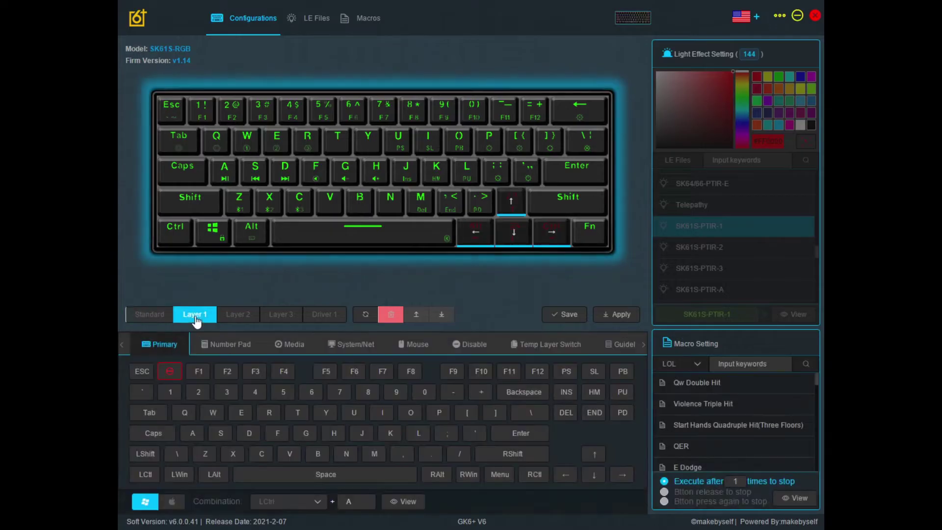
- For the Standard layer, set the first light effect to Full Red light and the second to Full Blue Light
left_click(151, 320)
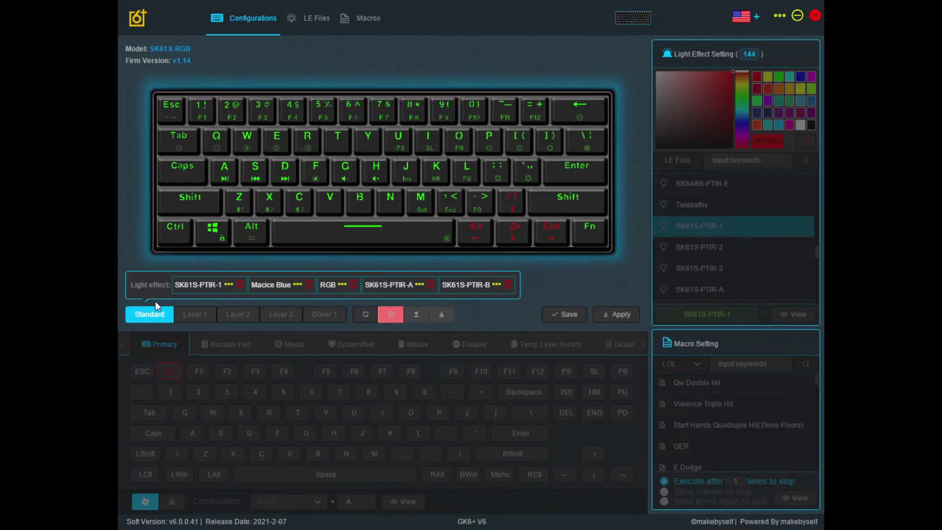
left_click(219, 291)
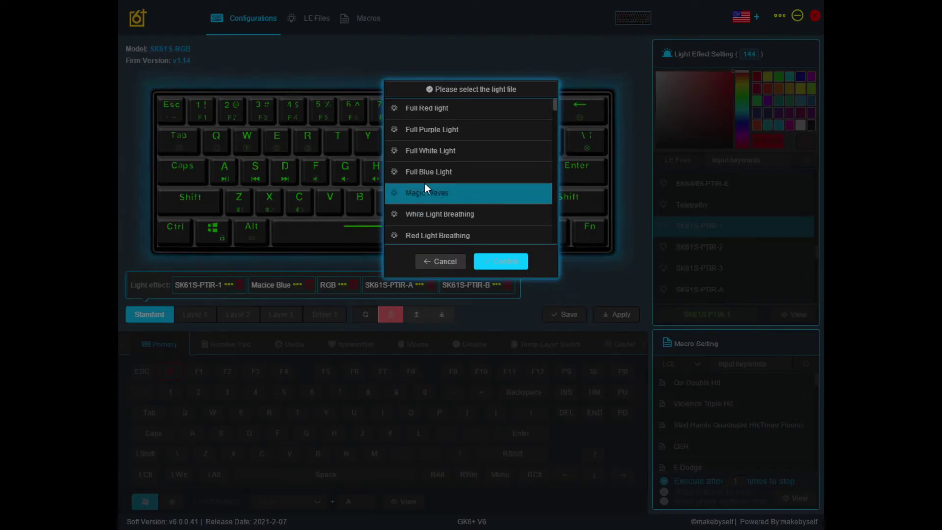
left_click(472, 112)
left_click(510, 267)
left_click(295, 289)
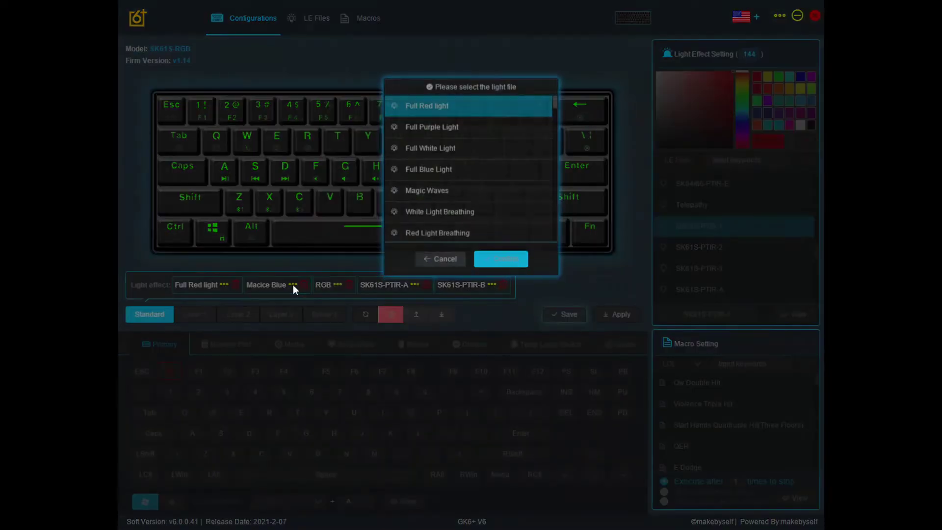
left_click(452, 173)
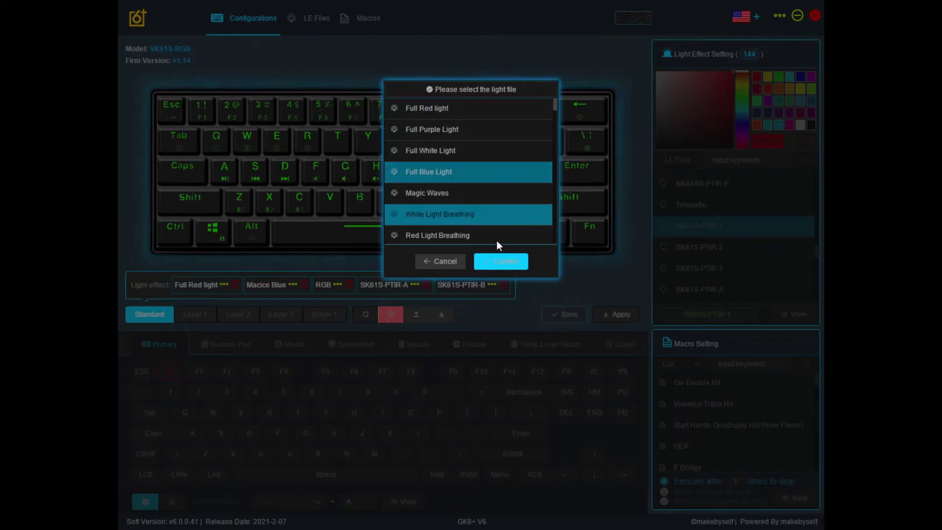
left_click(500, 261)
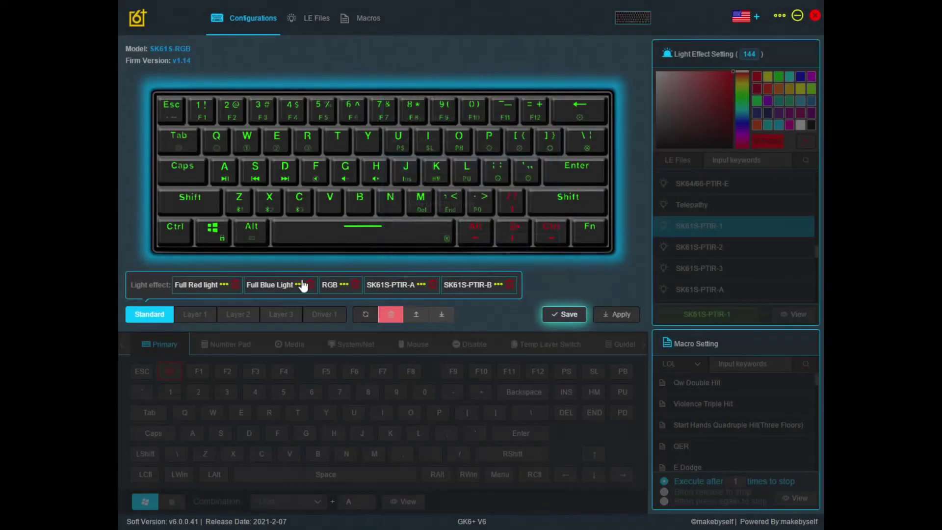
- Set the Standard layer's third light effect to Green Light Breathing, and save and apply the configuration to the keyboard
left_click(342, 290)
scroll(492, 188, "down", 3)
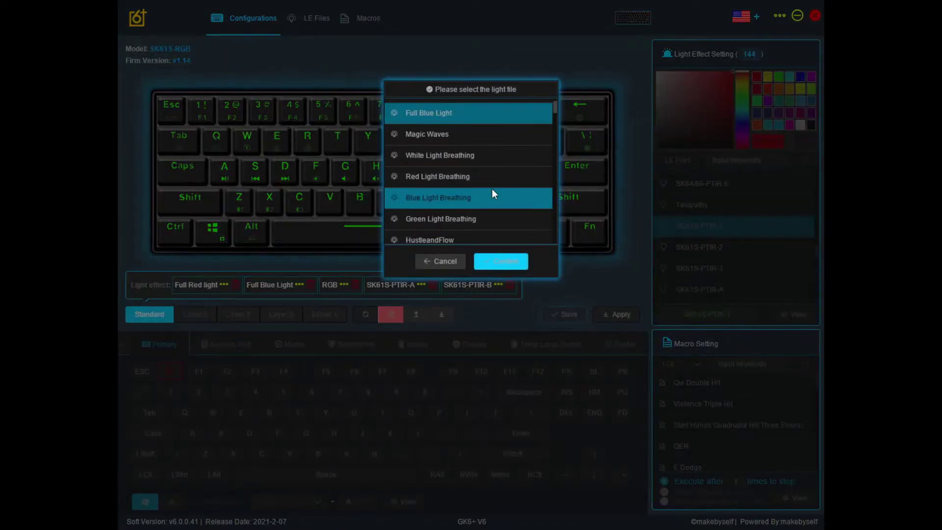
left_click(480, 214)
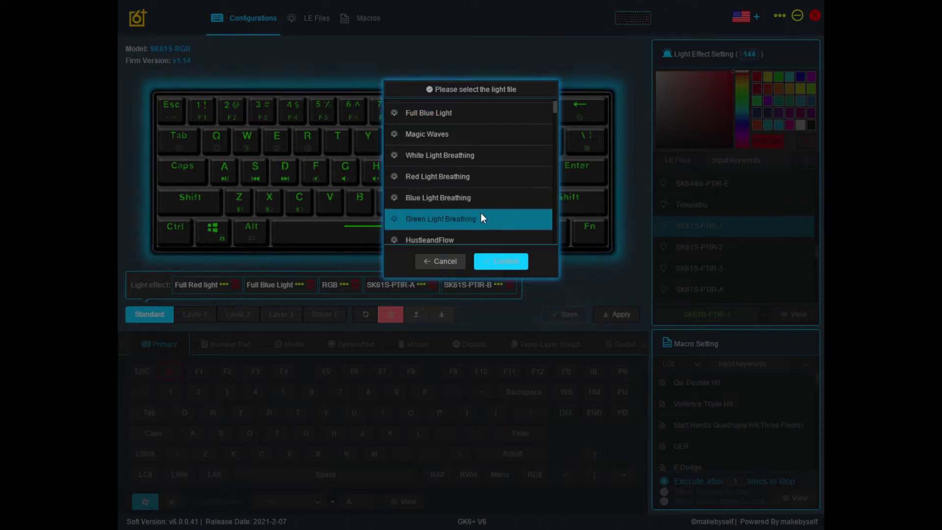
left_click(499, 265)
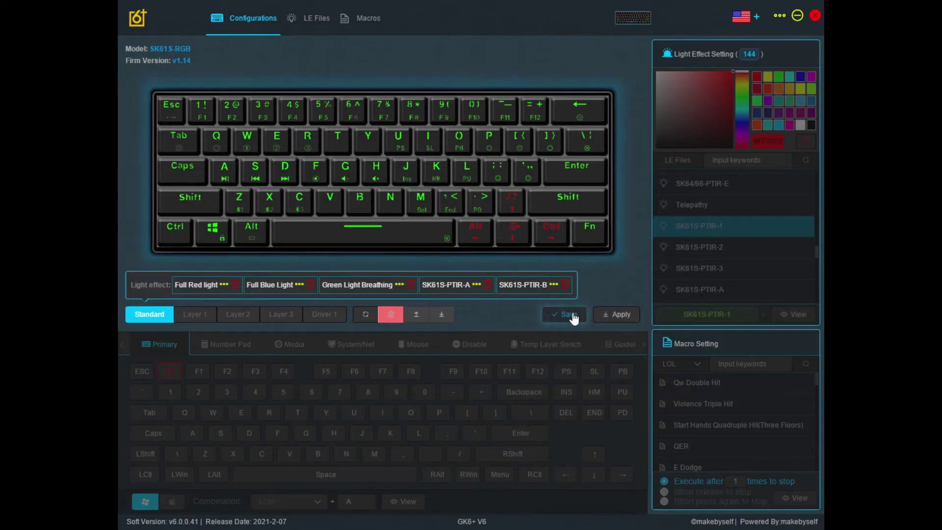
left_click(619, 316)
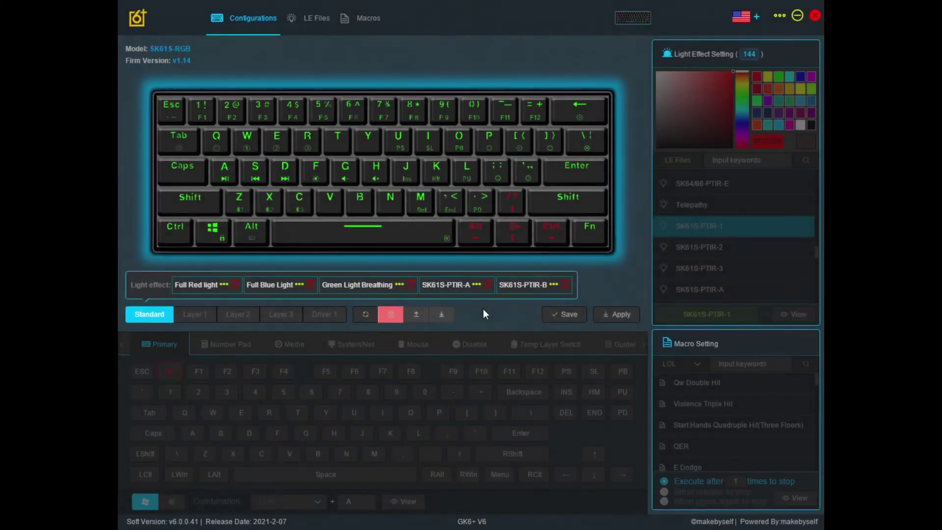
- Compare the Driver 1 configuration with the Standard configuration
left_click(328, 319)
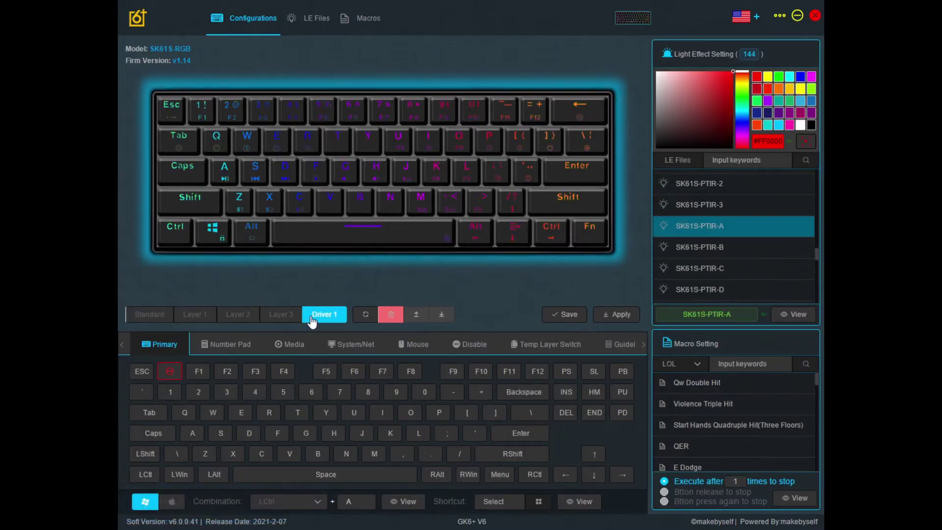
left_click(152, 318)
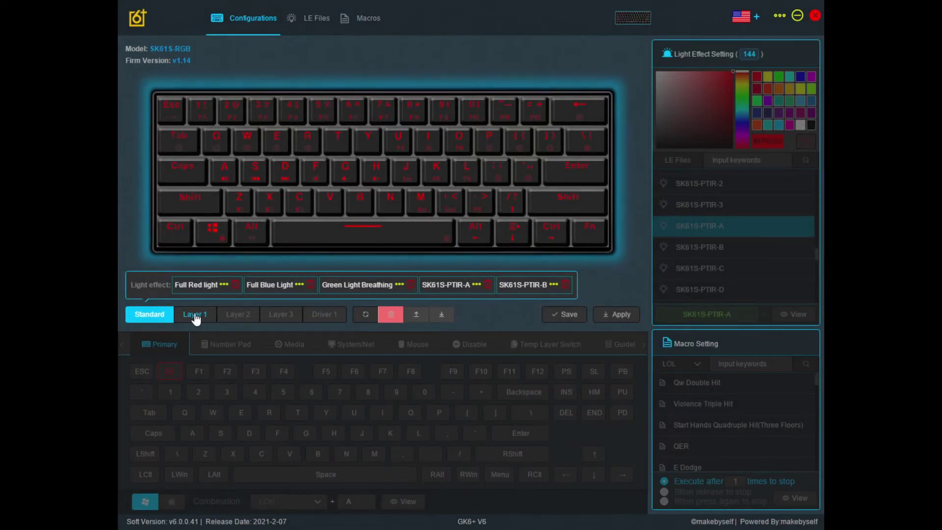
- On Layer 1, remap the T key to Num 2 from the number pad functions and save the configuration
left_click(194, 315)
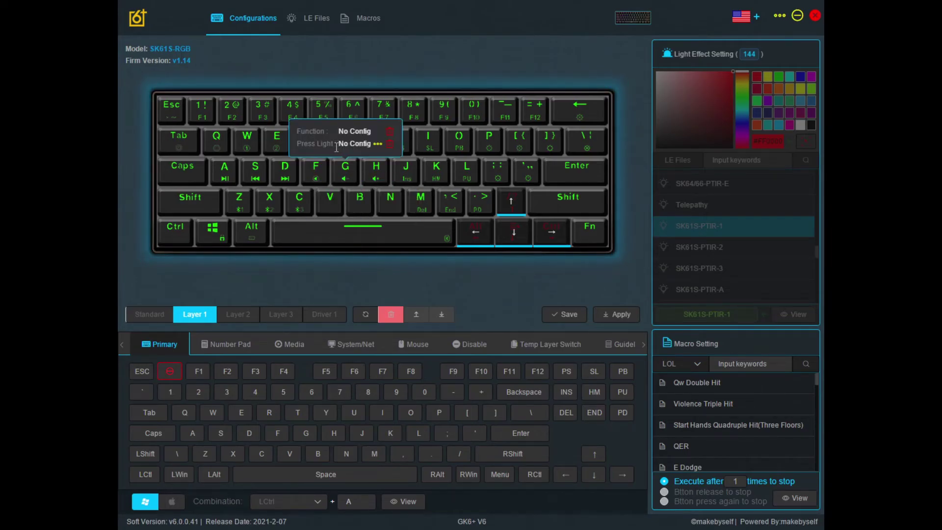
mouse_move(339, 147)
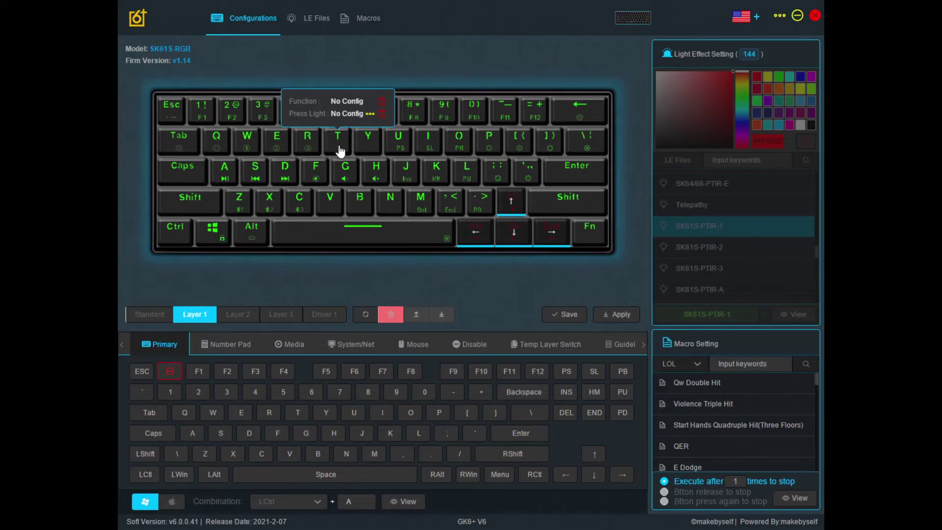
left_click(339, 149)
left_click(339, 140)
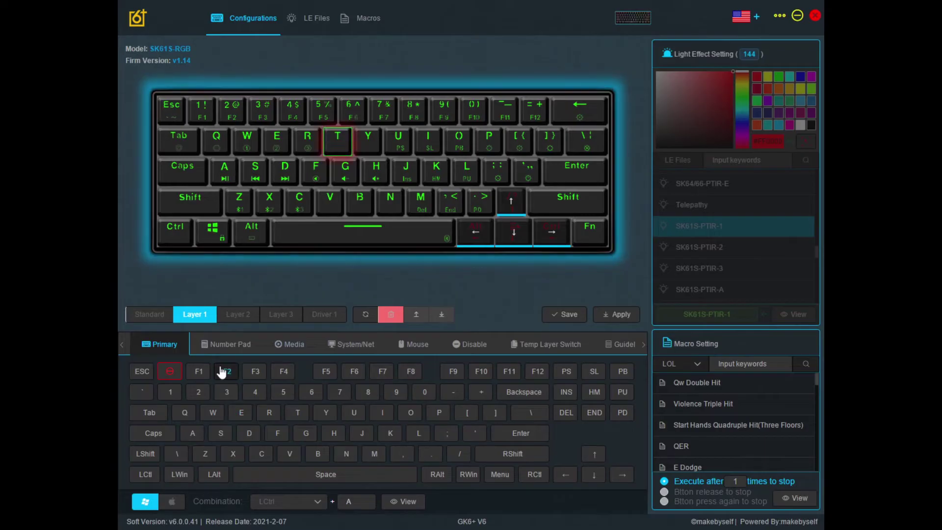
left_click(212, 348)
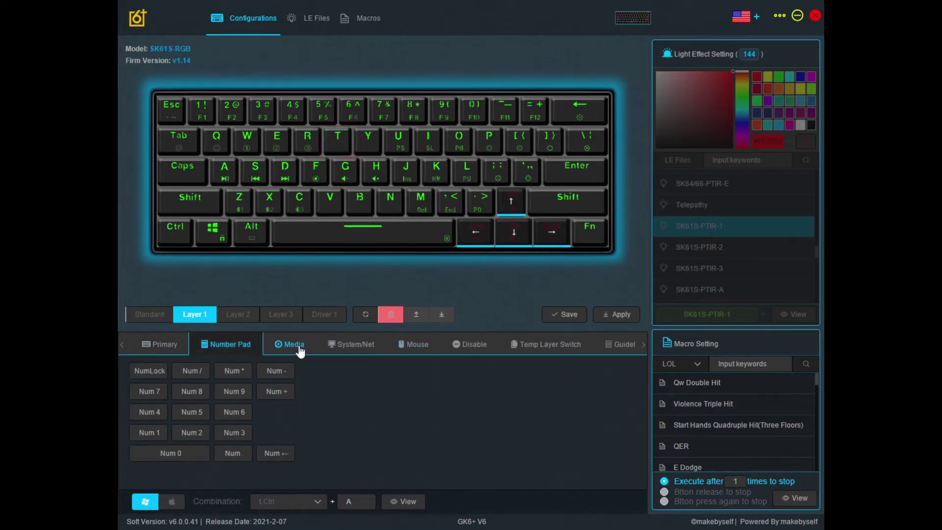
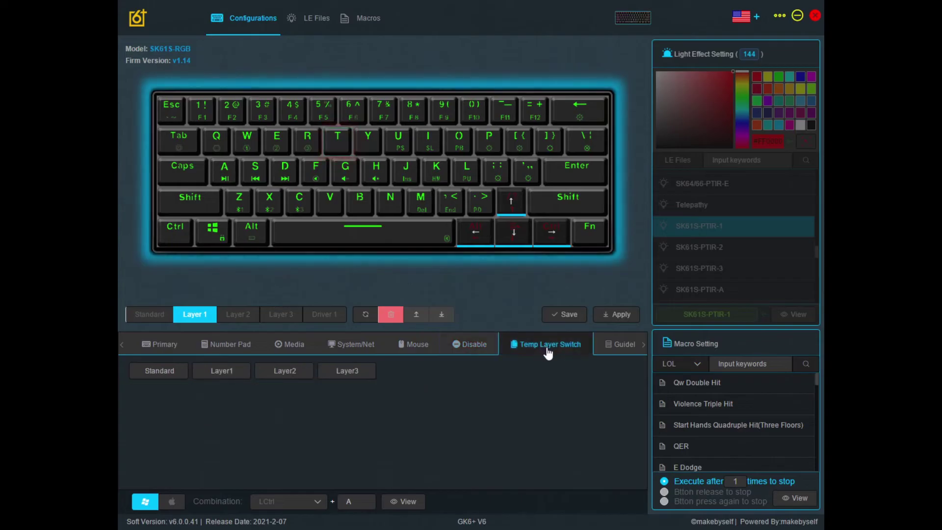
left_click(226, 344)
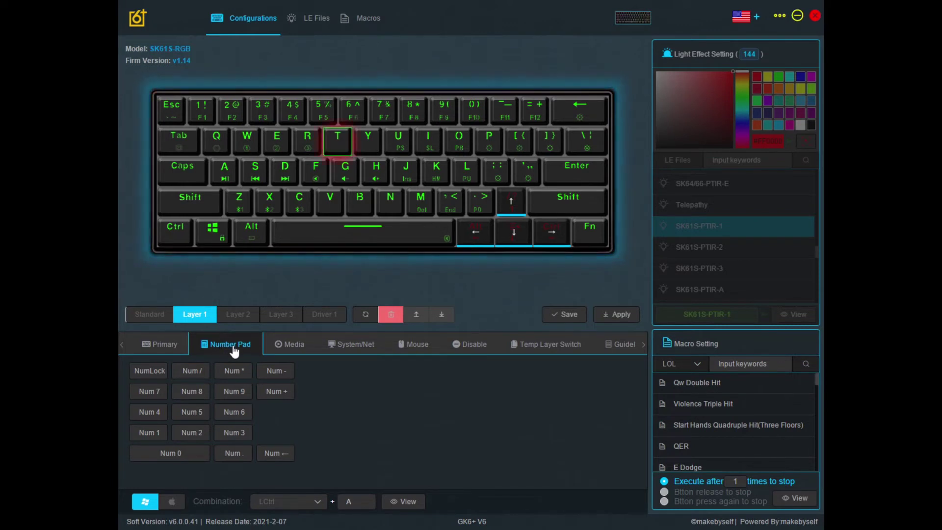
left_click(198, 436)
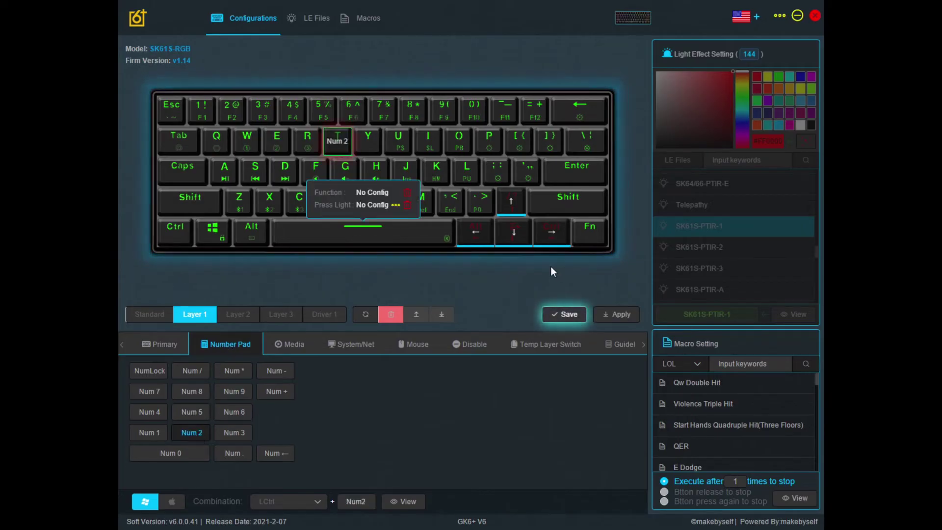
left_click(564, 317)
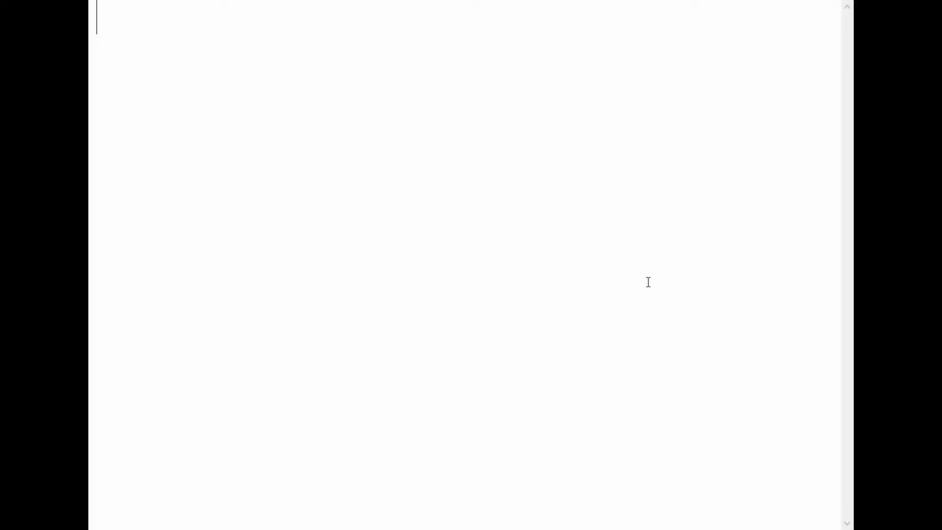
- Switch to a text editor and test the T key by entering "qwer2", "2ha2 i2" and "tthis ttt22"
type("qwer2")
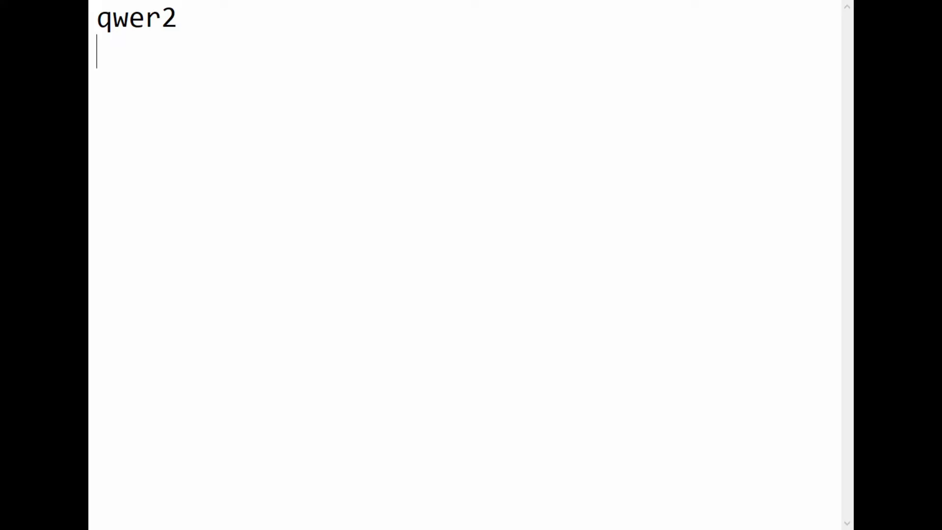
type(" 2ha2 i2")
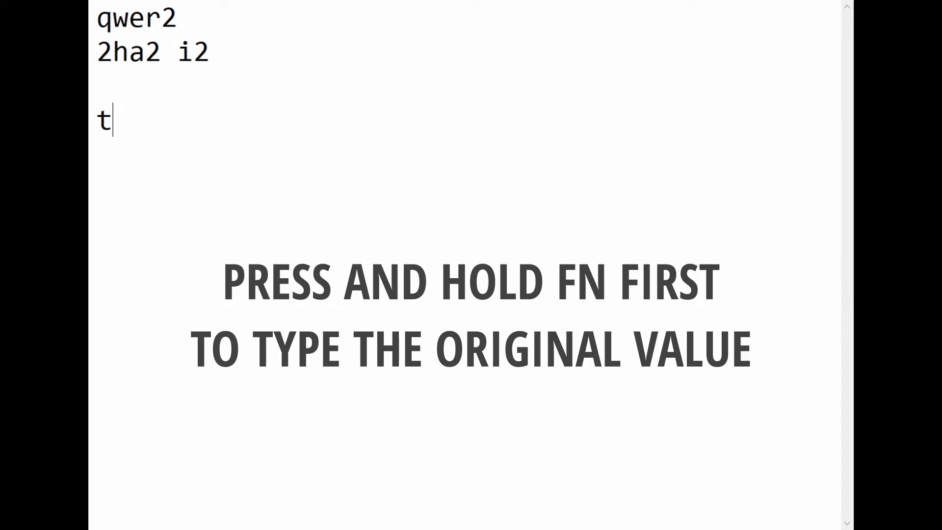
type("his ")
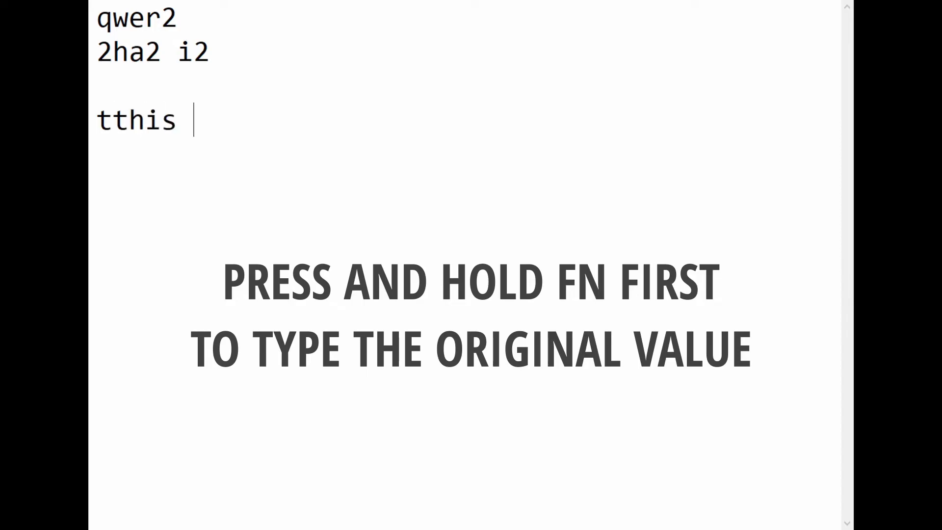
type("ttt")
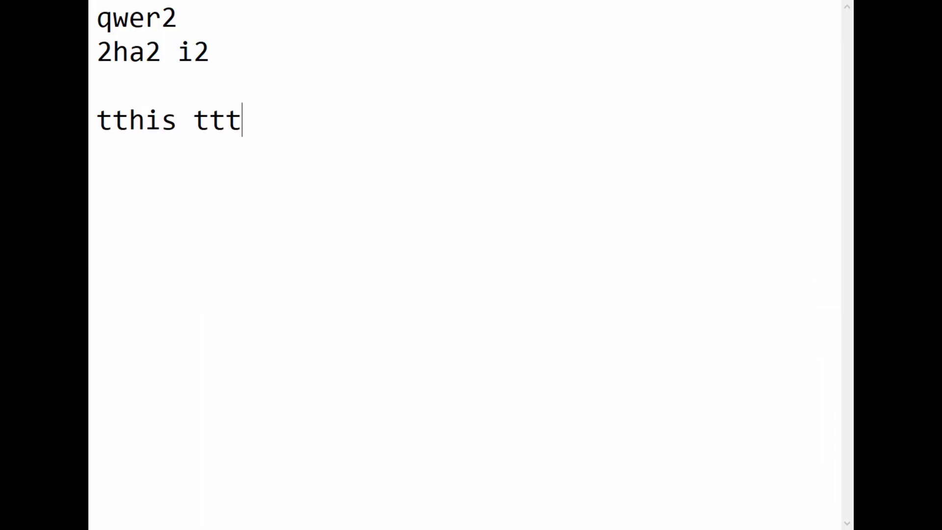
type("22")
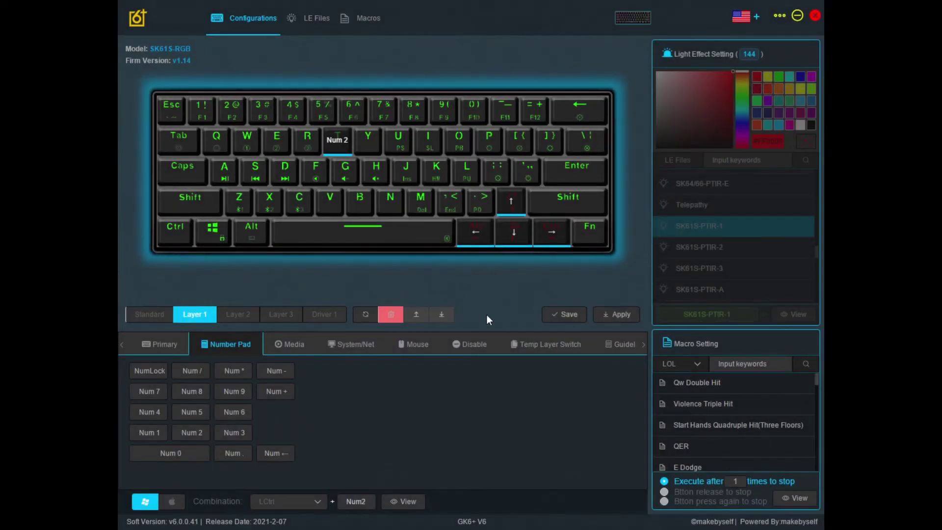
- Back in the keyboard software, remove the T key's assigned function on Layer 1, and save and apply the configuration
mouse_move(335, 141)
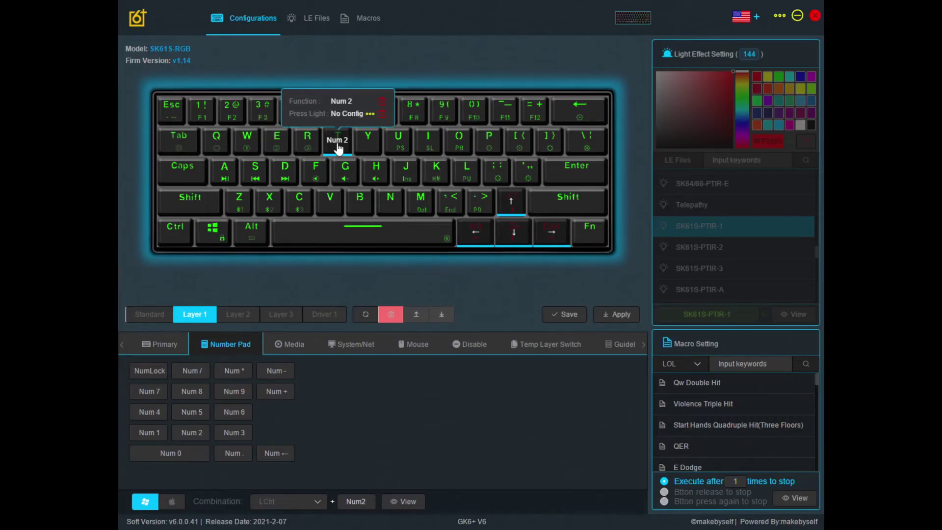
left_click(383, 109)
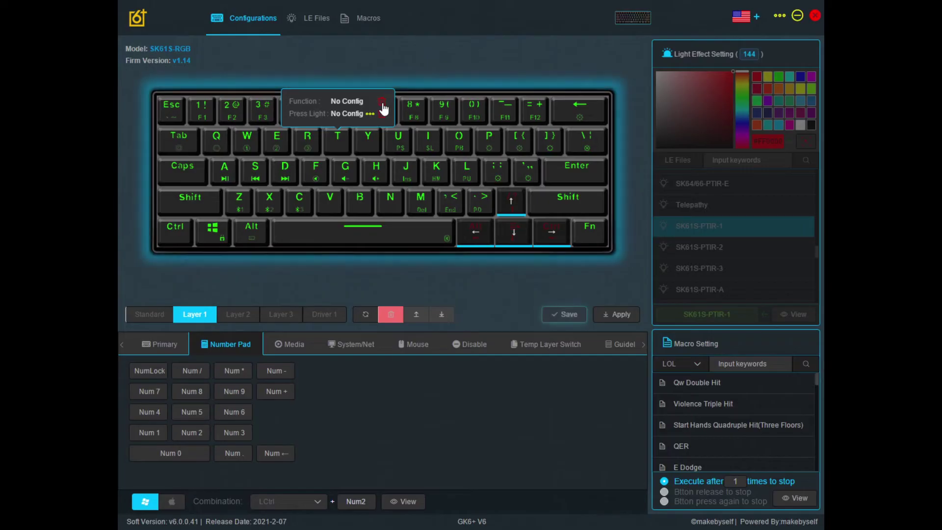
left_click(564, 314)
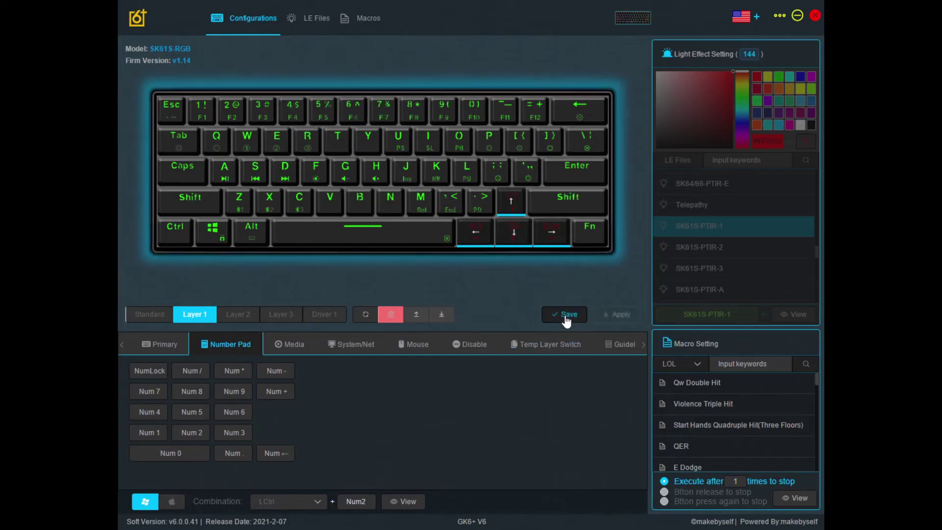
left_click(622, 317)
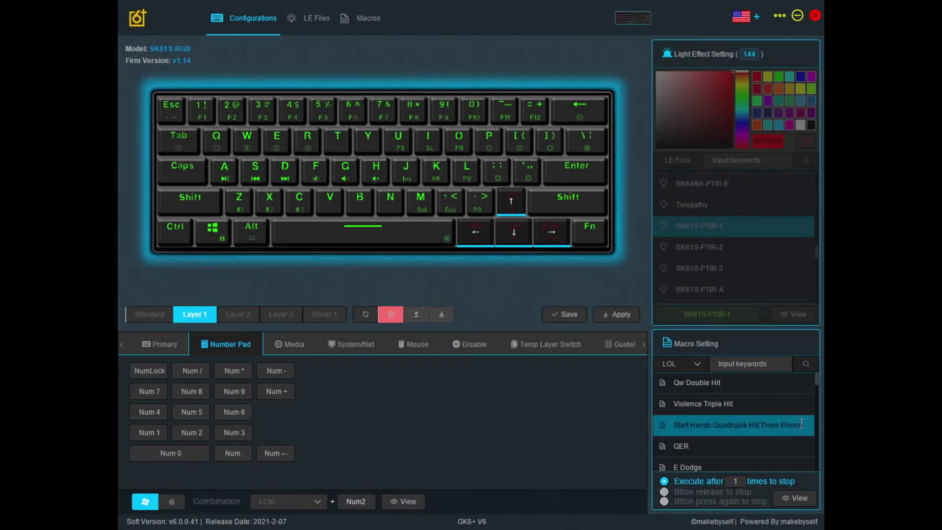
- Browse the LOL macros, assign Qw Double Hit to the T key on Layer 1, and save and apply the configuration
left_click(745, 397)
left_click(761, 384)
left_click(755, 446)
left_click(755, 407)
left_click(759, 442)
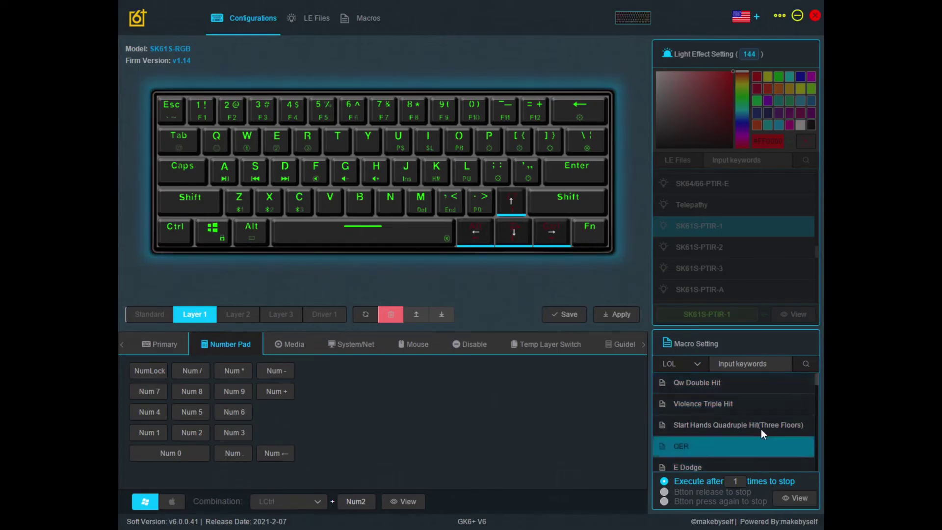
left_click(775, 385)
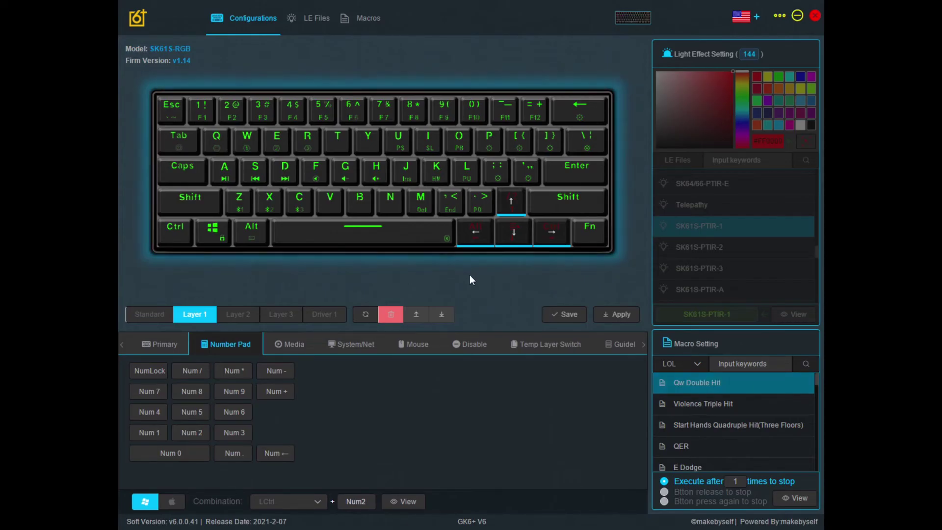
mouse_move(333, 146)
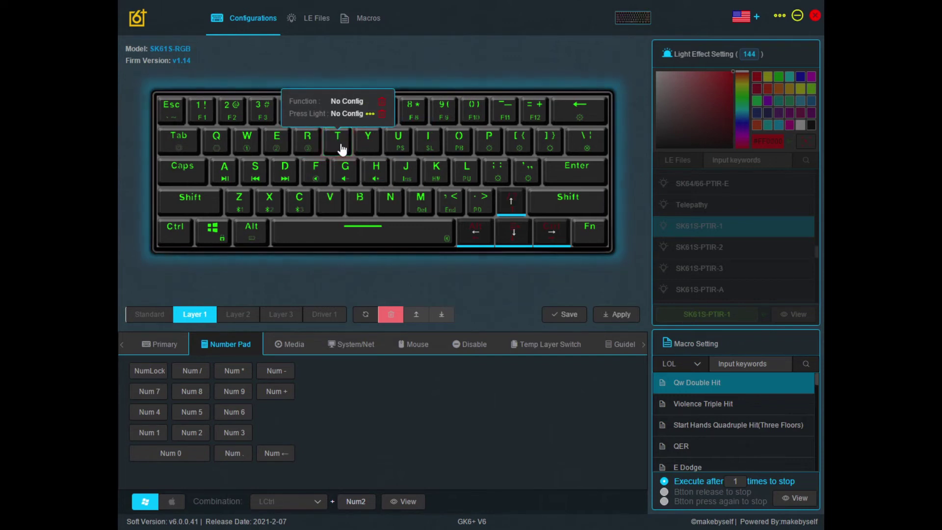
left_click(342, 149)
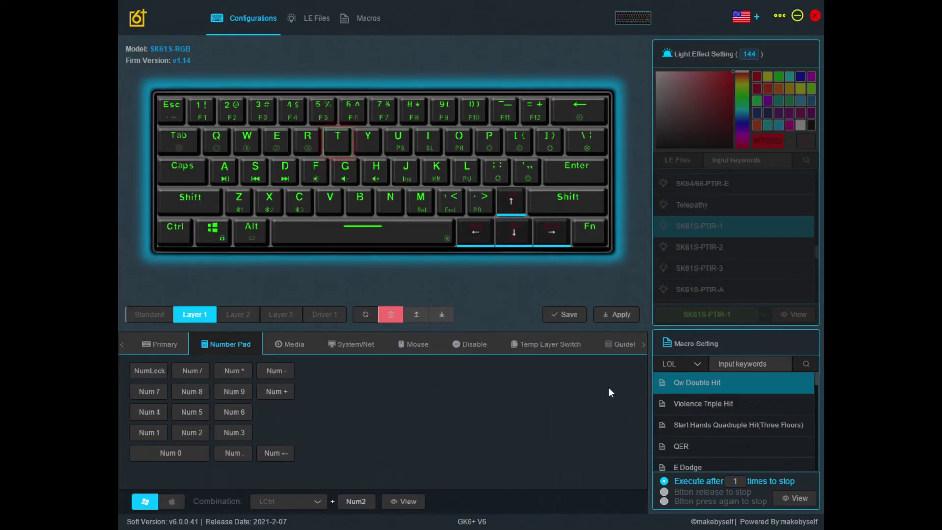
left_click(800, 504)
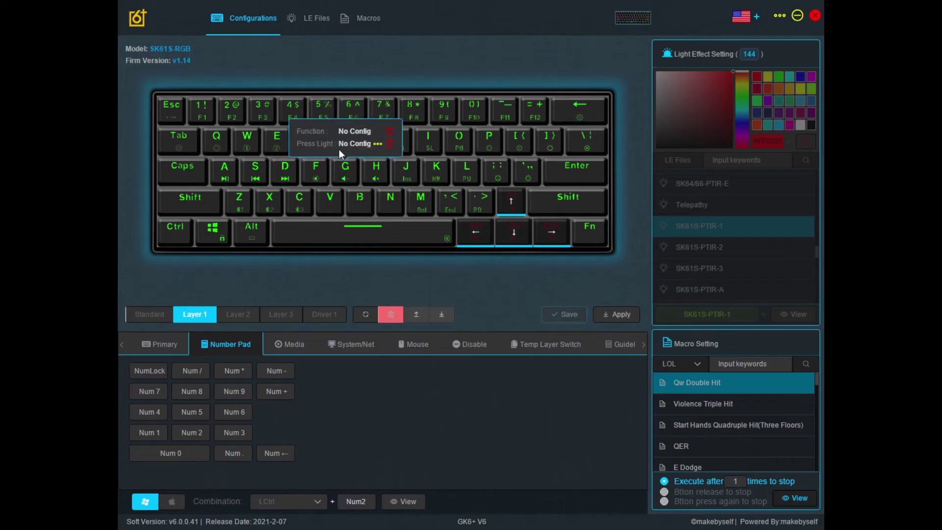
mouse_move(337, 146)
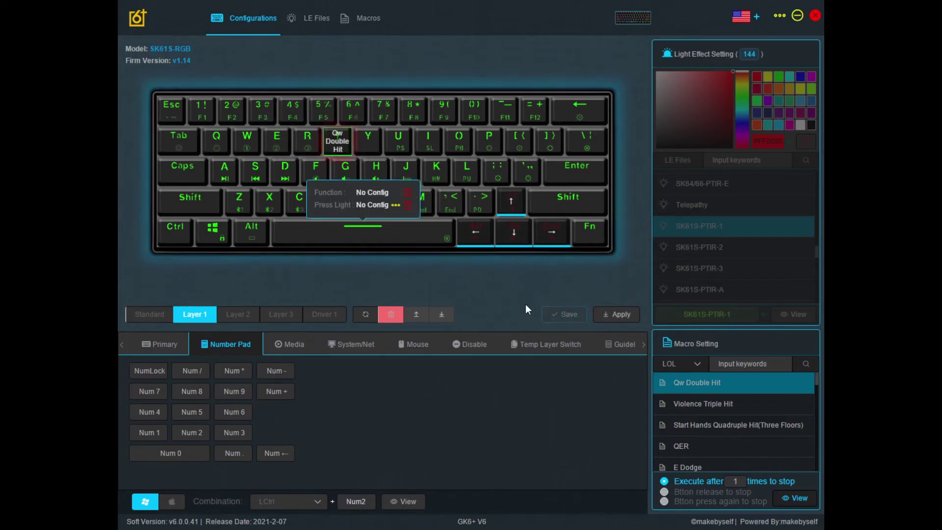
left_click(571, 316)
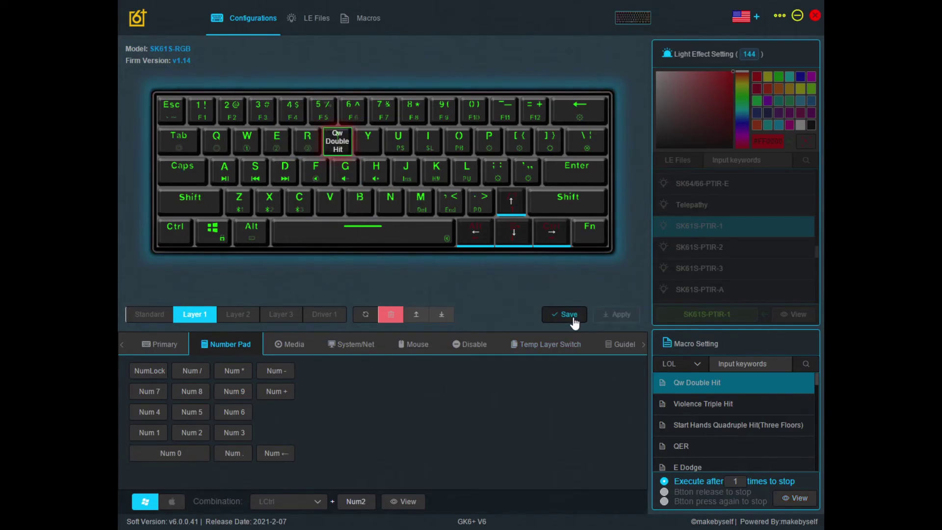
left_click(626, 316)
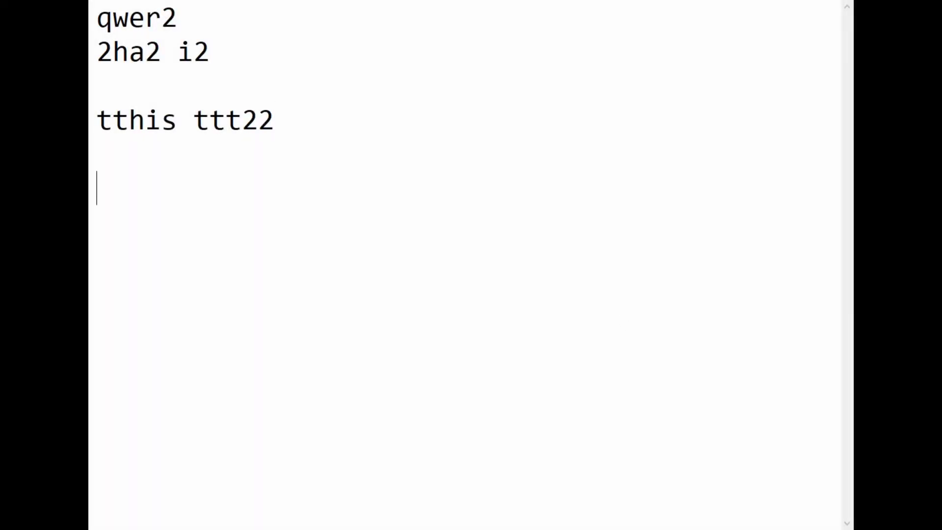
- Switch to the text editor and test the T key's macro by entering "wqwqwq" and "tt"
type("wqwqwq")
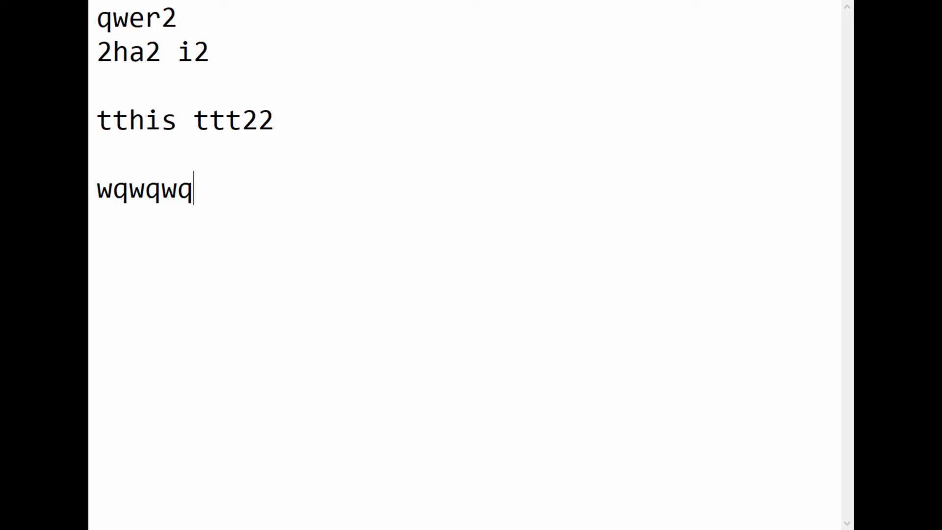
type("tt")
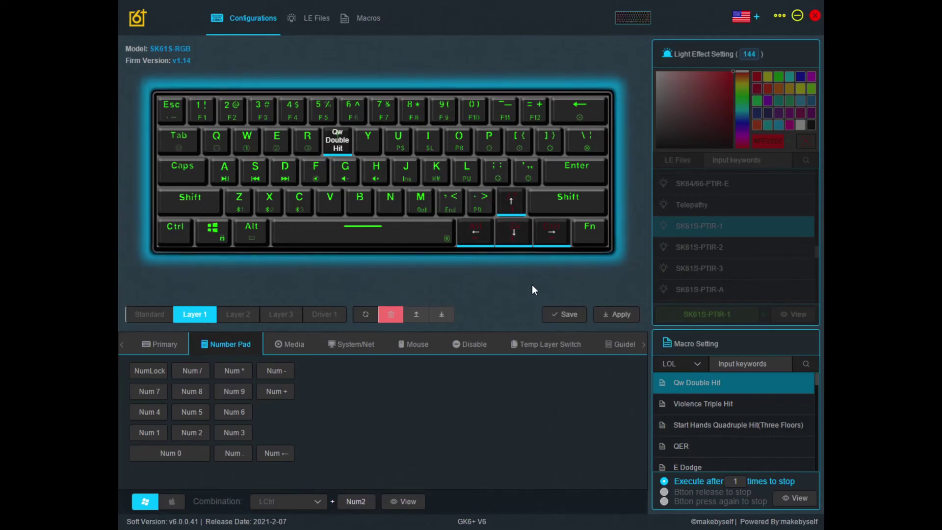
- Back in the keyboard software, remove the Qw Double Hit macro from the T key on Layer 1, and save and apply
mouse_move(333, 146)
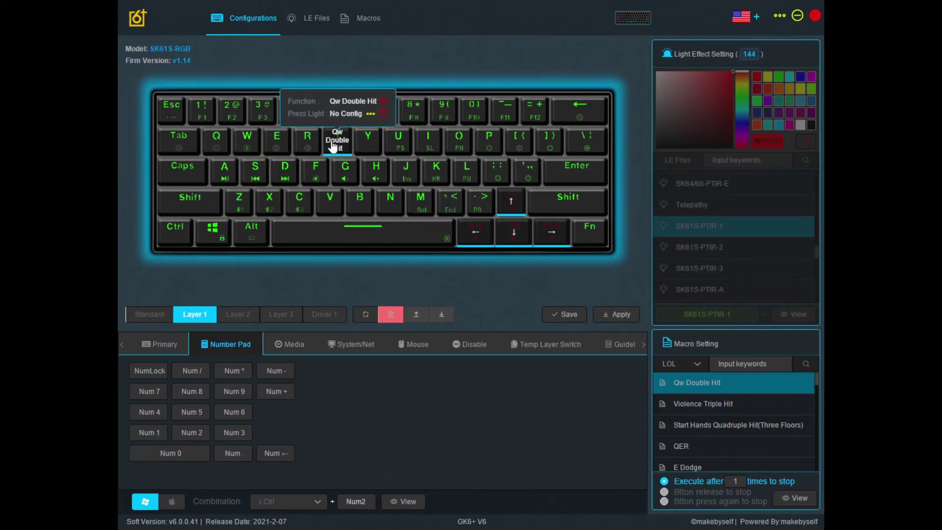
left_click(384, 106)
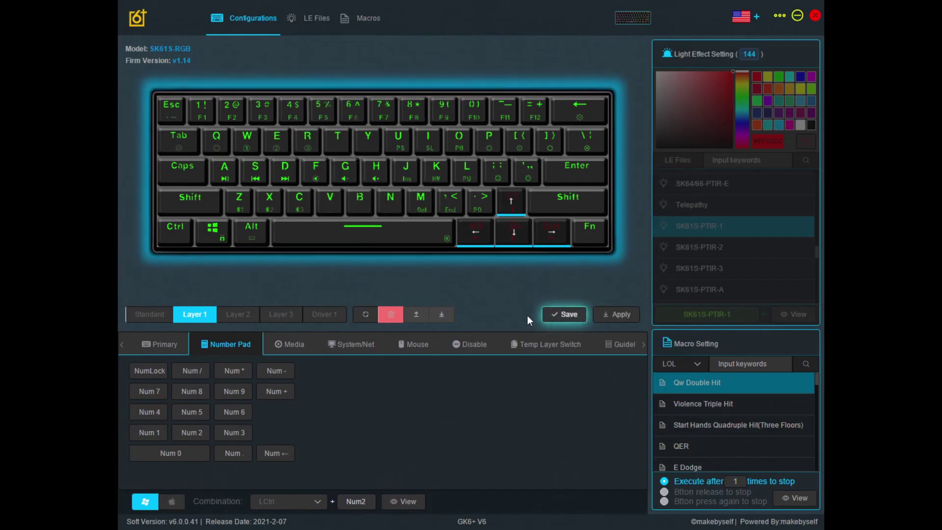
left_click(568, 319)
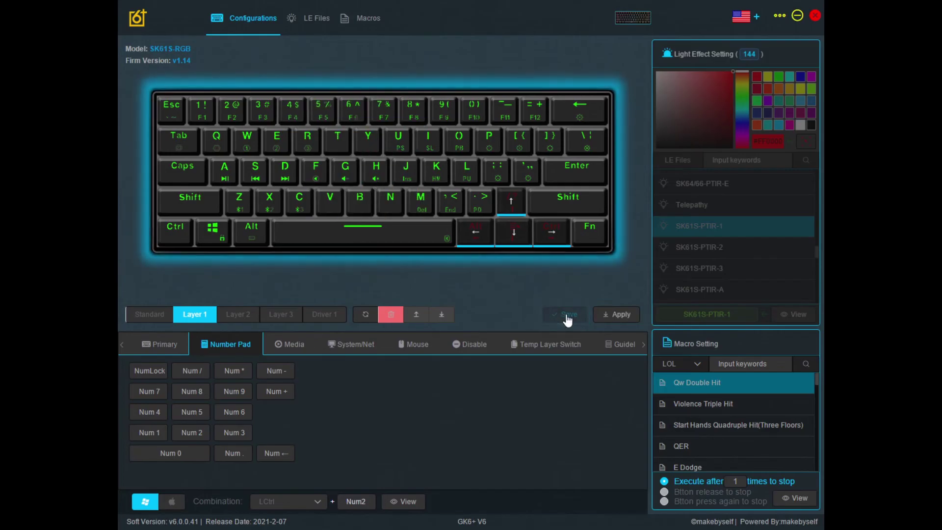
left_click(628, 316)
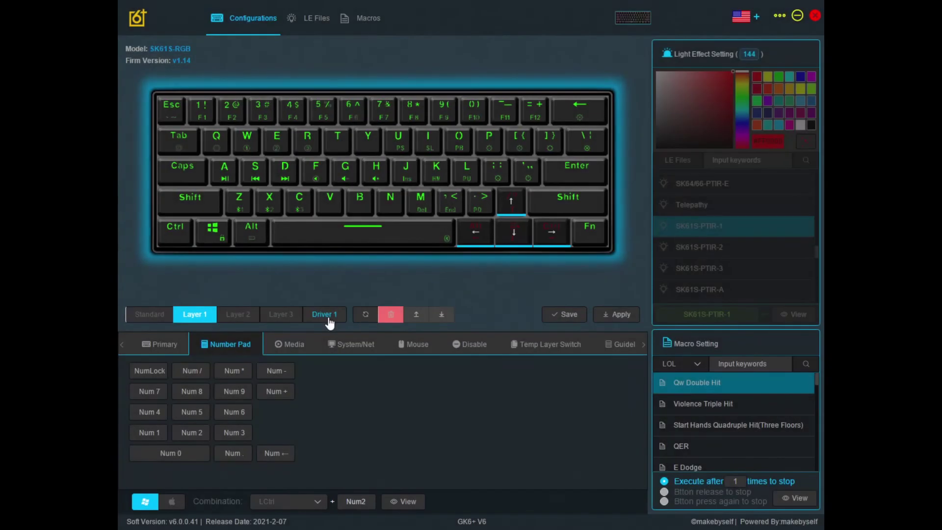
- On the Driver 1 configuration, search the light effects for "Wave", choose Waverider, preview it and apply it to the keyboard
left_click(324, 314)
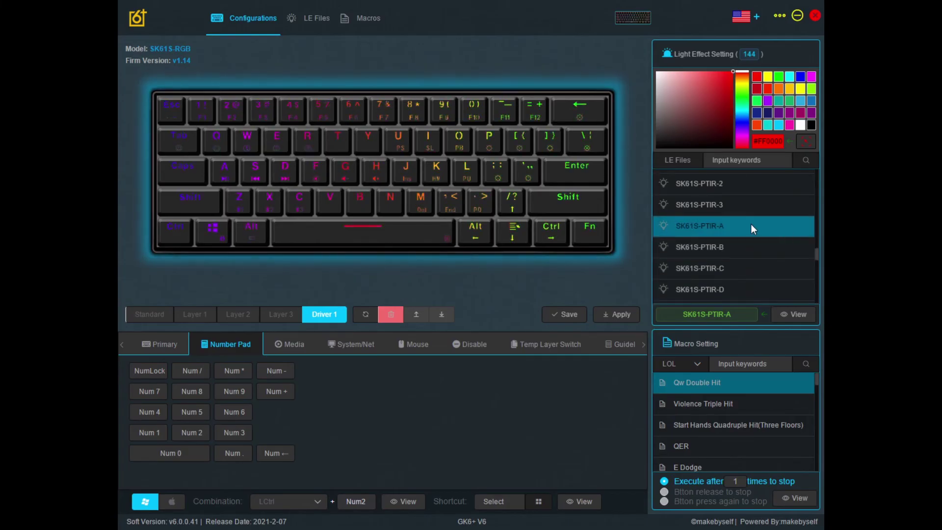
scroll(750, 223, "up", 2)
scroll(751, 224, "up", 3)
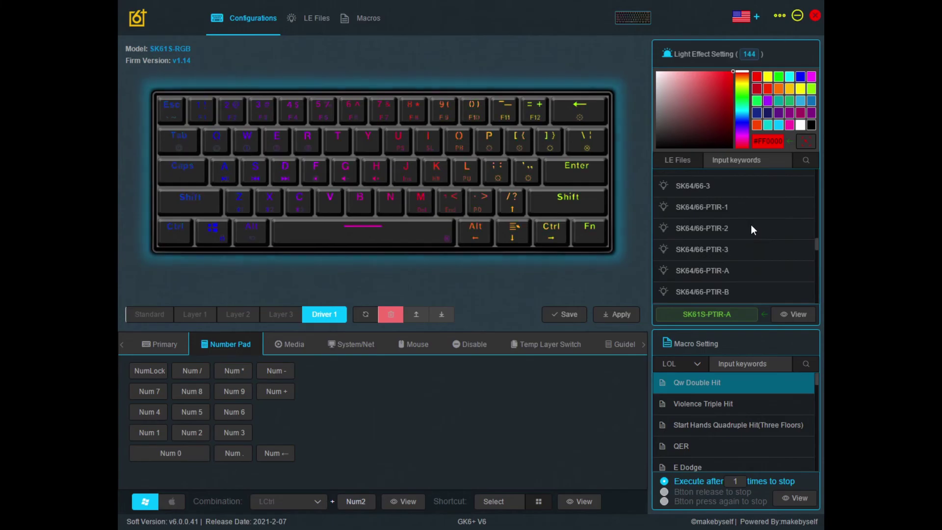
scroll(750, 225, "up", 5)
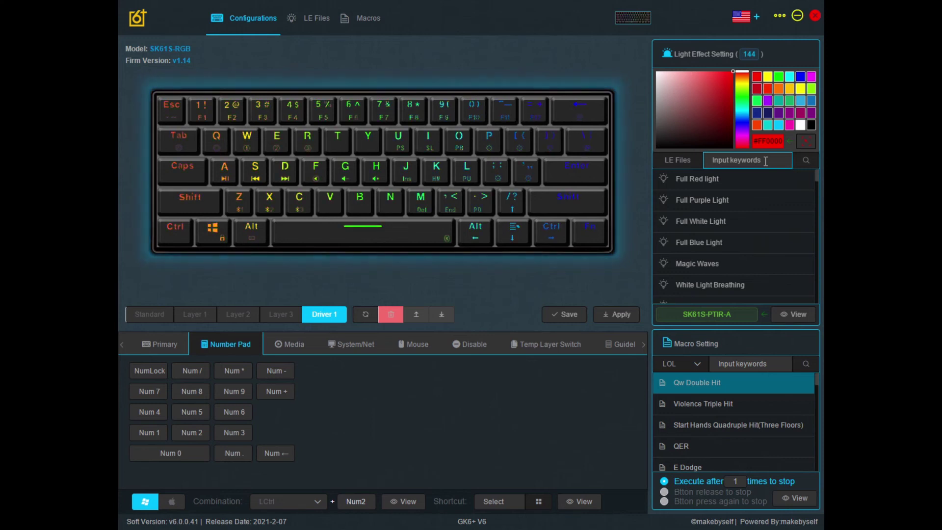
left_click(765, 162)
type("Wave")
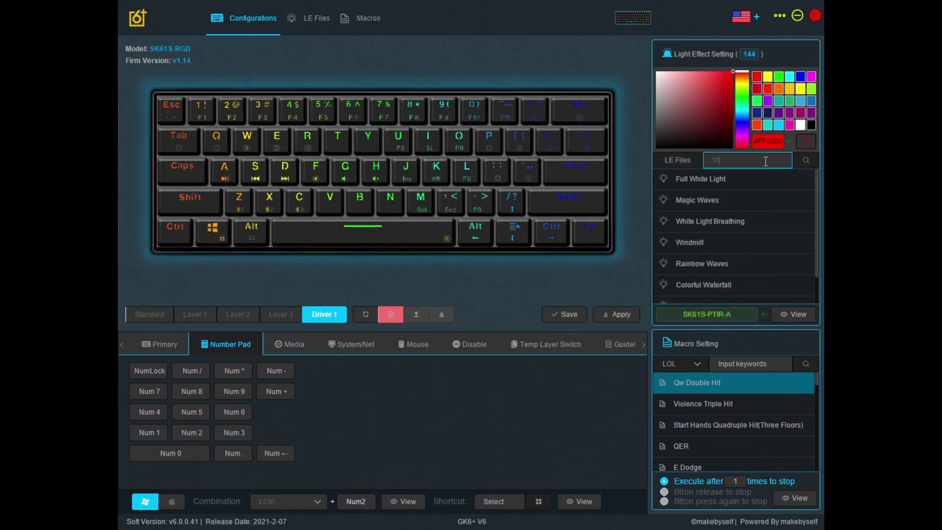
left_click(758, 222)
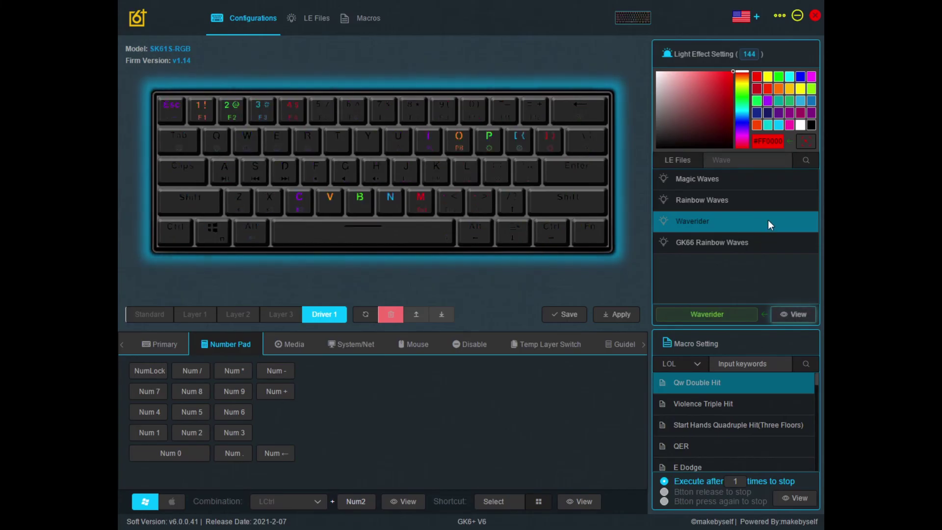
left_click(794, 315)
left_click(619, 314)
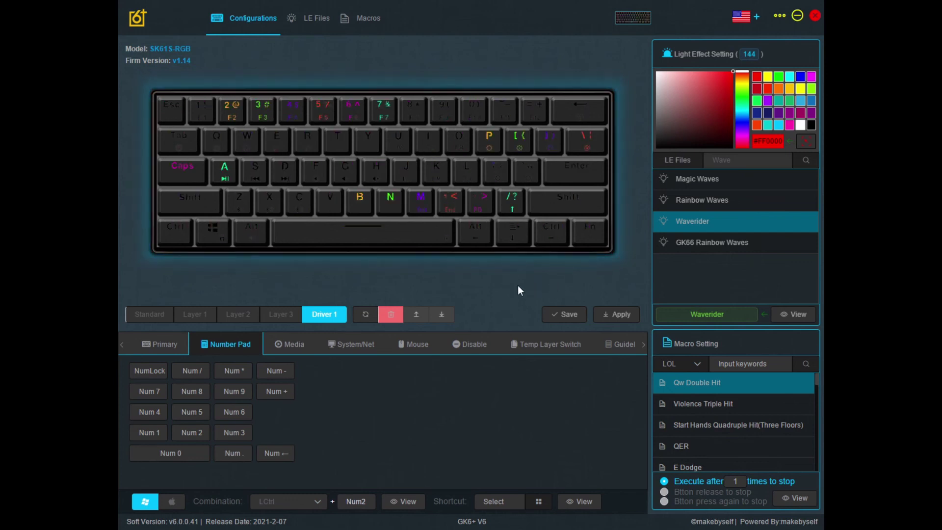
- Set the Enter key's press light to Magic Waves on Driver 1, and save and apply the configuration
mouse_move(592, 175)
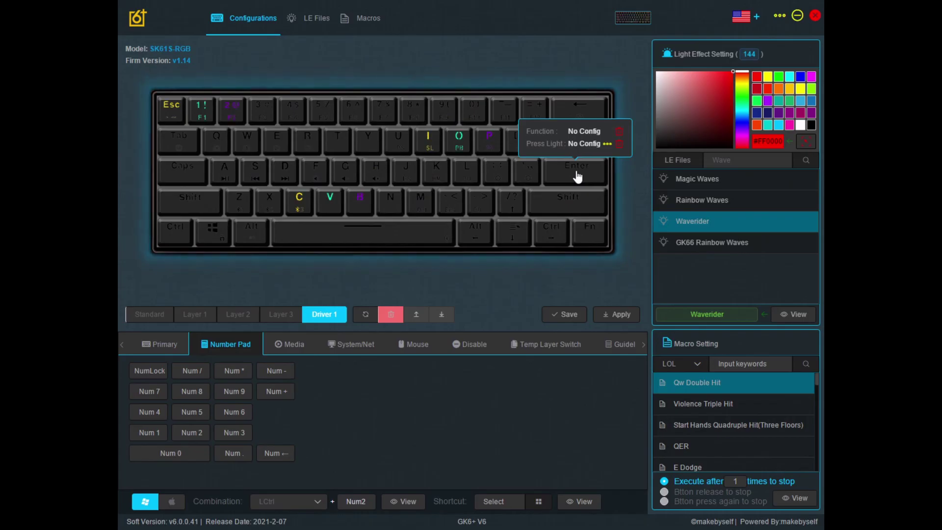
left_click(607, 143)
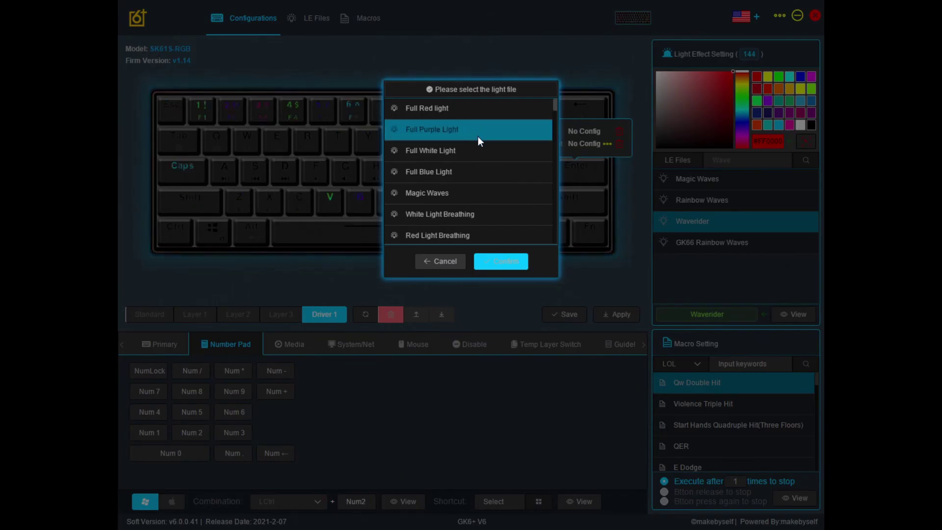
left_click(461, 194)
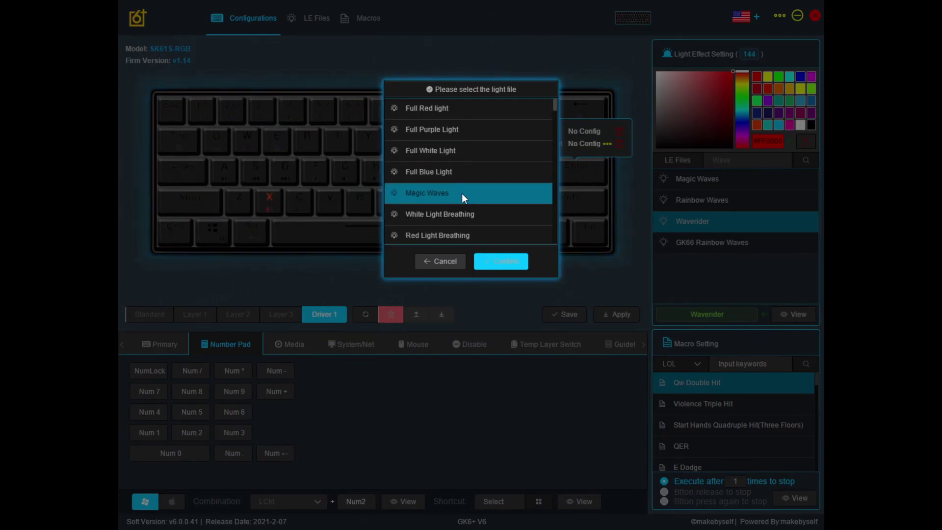
left_click(506, 266)
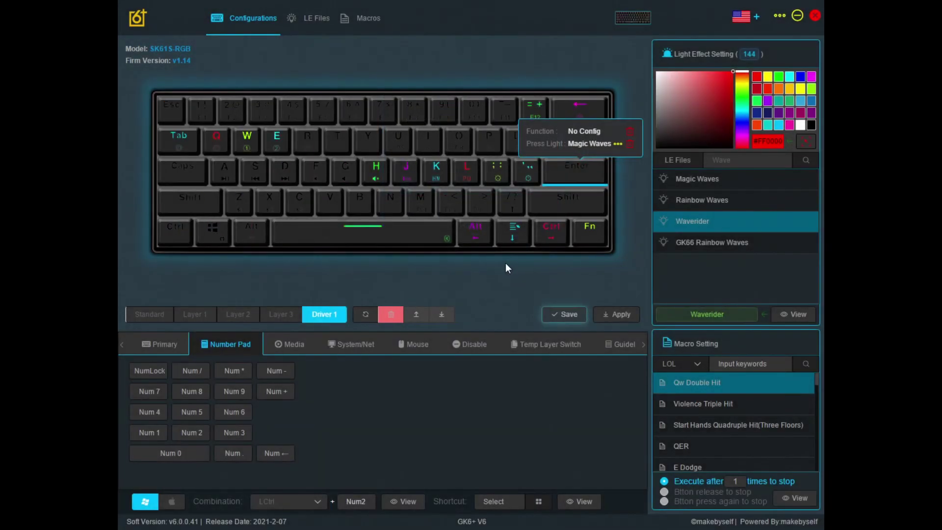
left_click(569, 317)
left_click(619, 315)
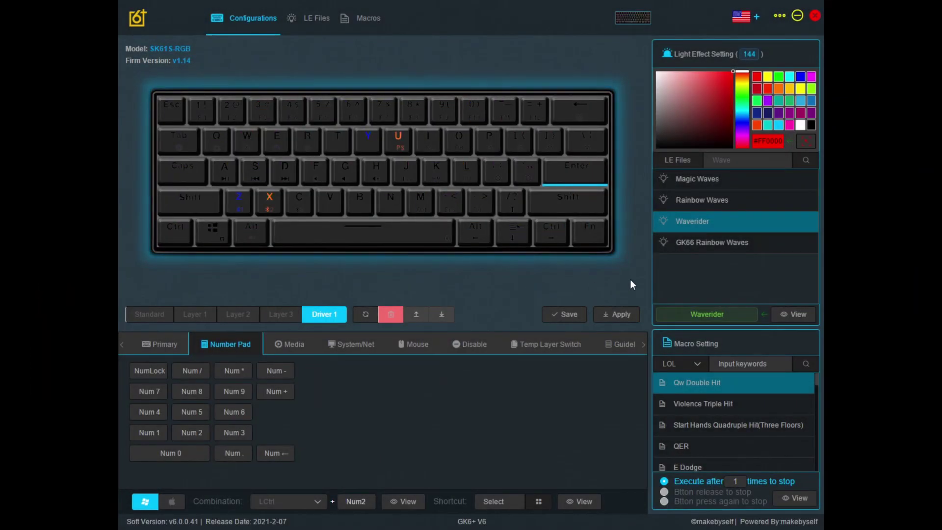
- Remove the Enter key's press light on Driver 1, and save and apply the configuration
mouse_move(583, 181)
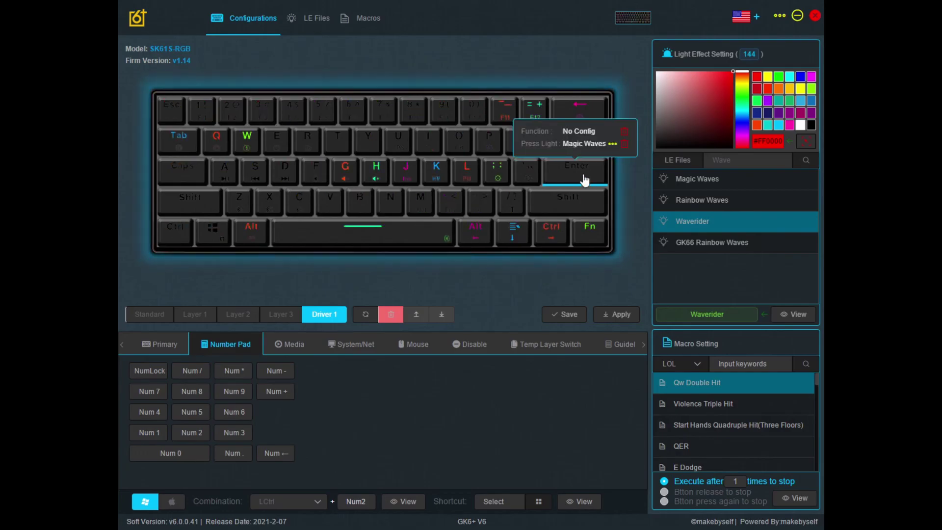
left_click(625, 145)
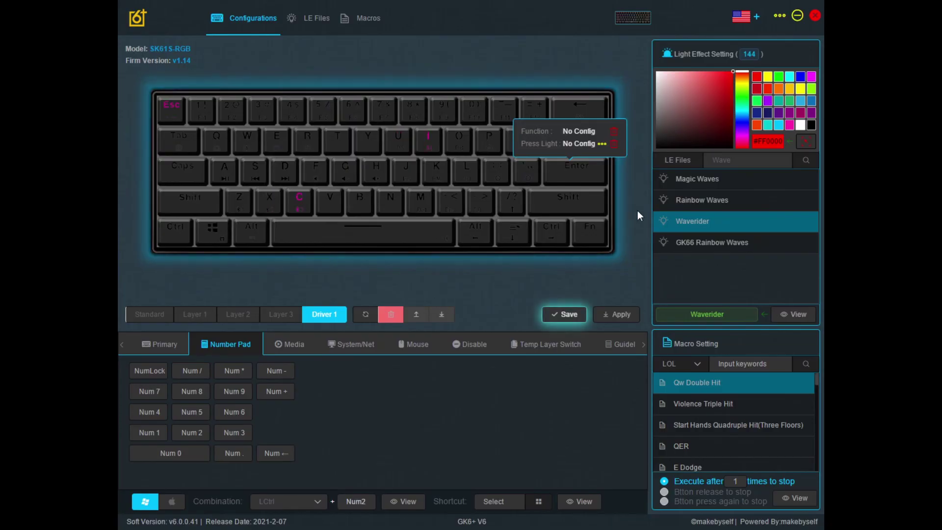
left_click(565, 317)
left_click(619, 314)
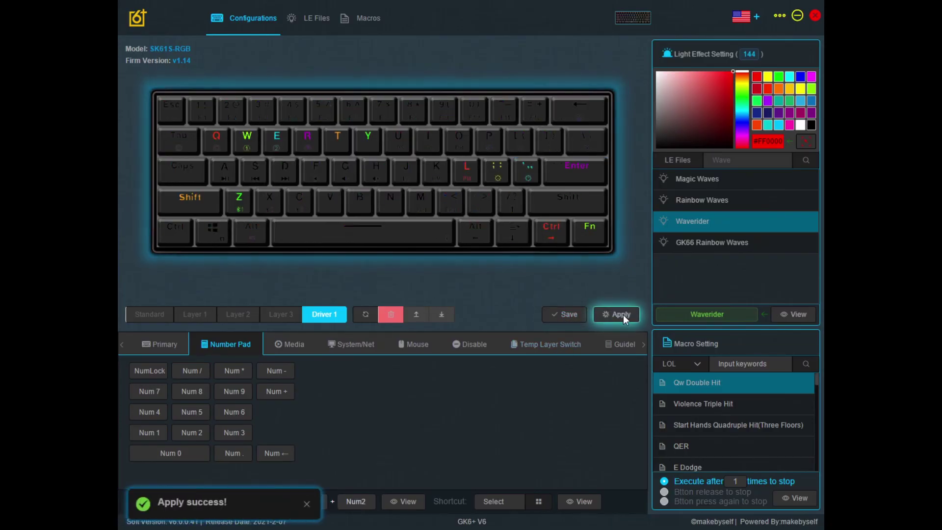